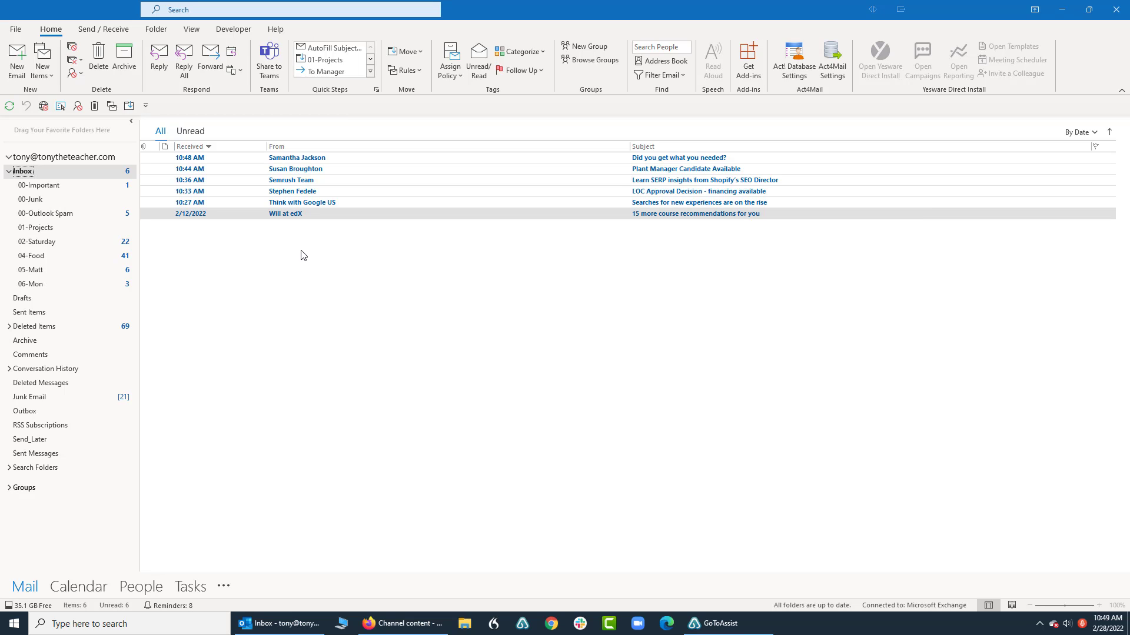
Add a rule that always moves mail from the edX sender to the 02-Saturday folder.
left_click(301, 215)
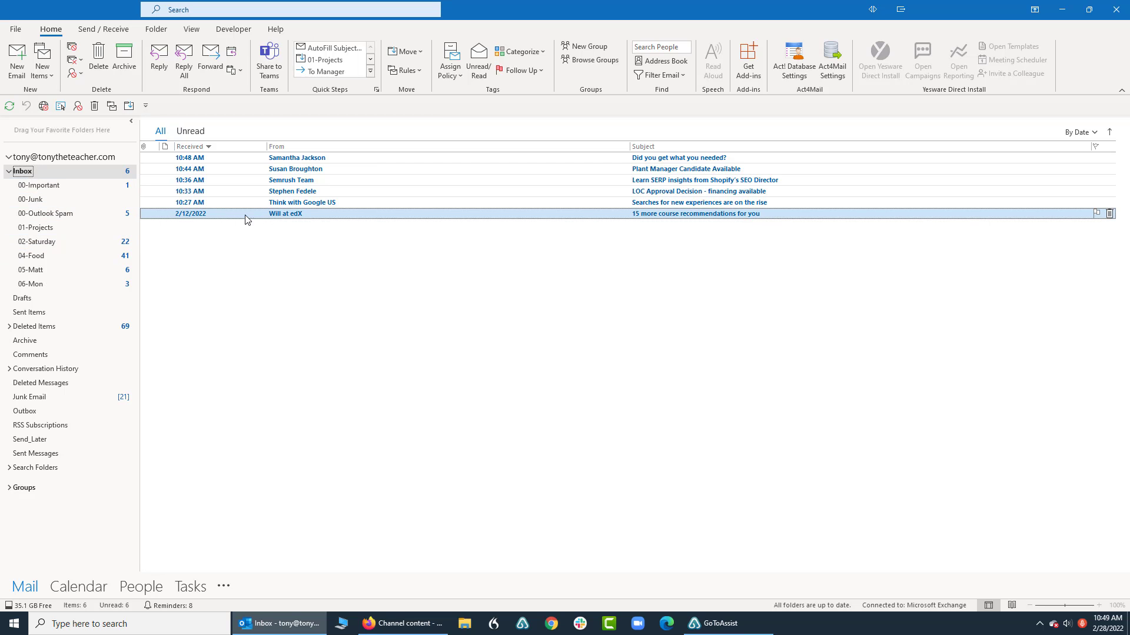
mouse_move(249, 213)
right_click(248, 217)
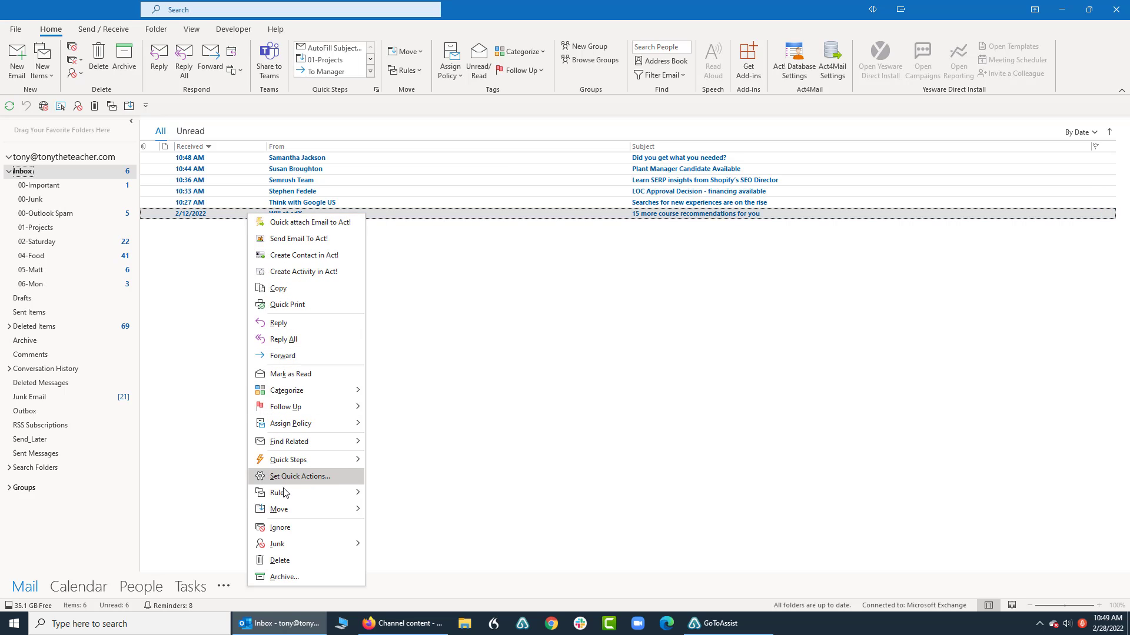
mouse_move(291, 493)
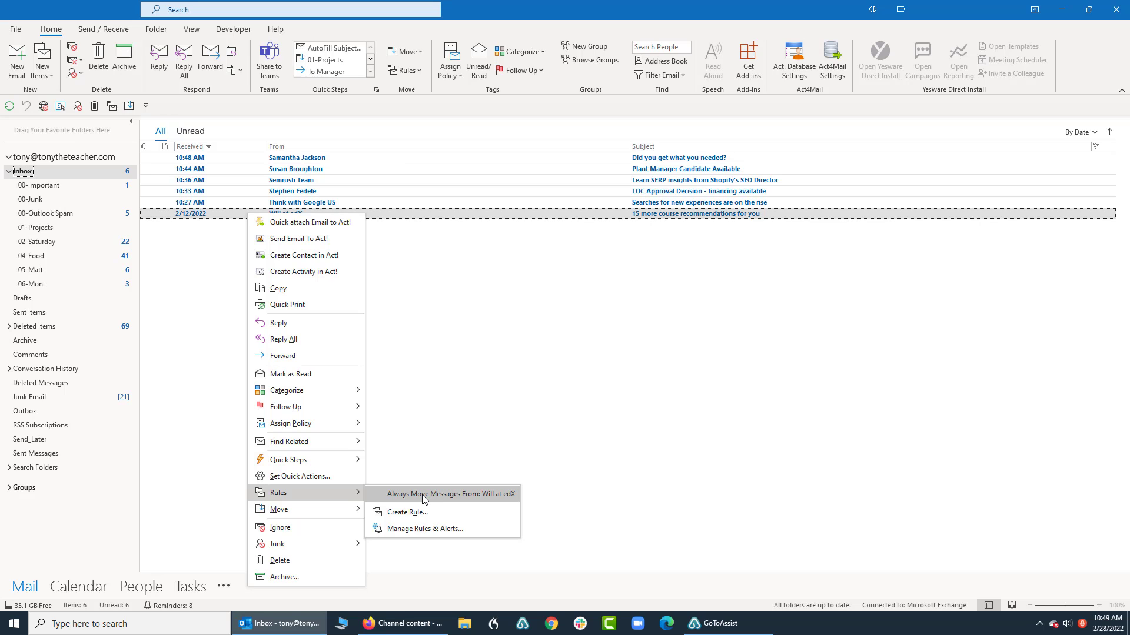
left_click(424, 497)
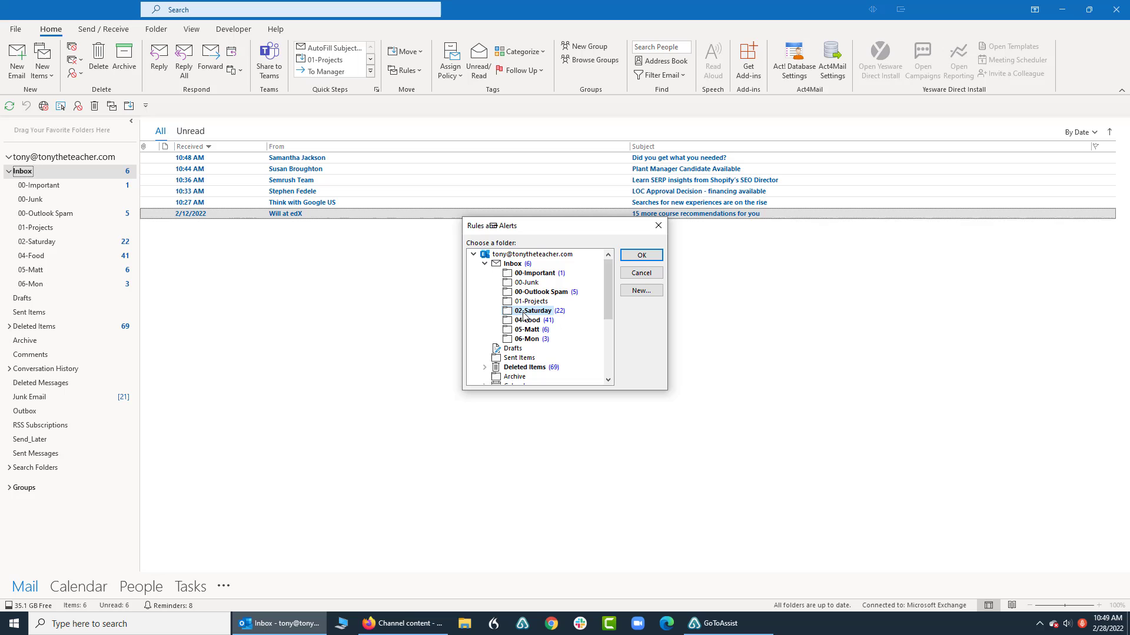
left_click(642, 257)
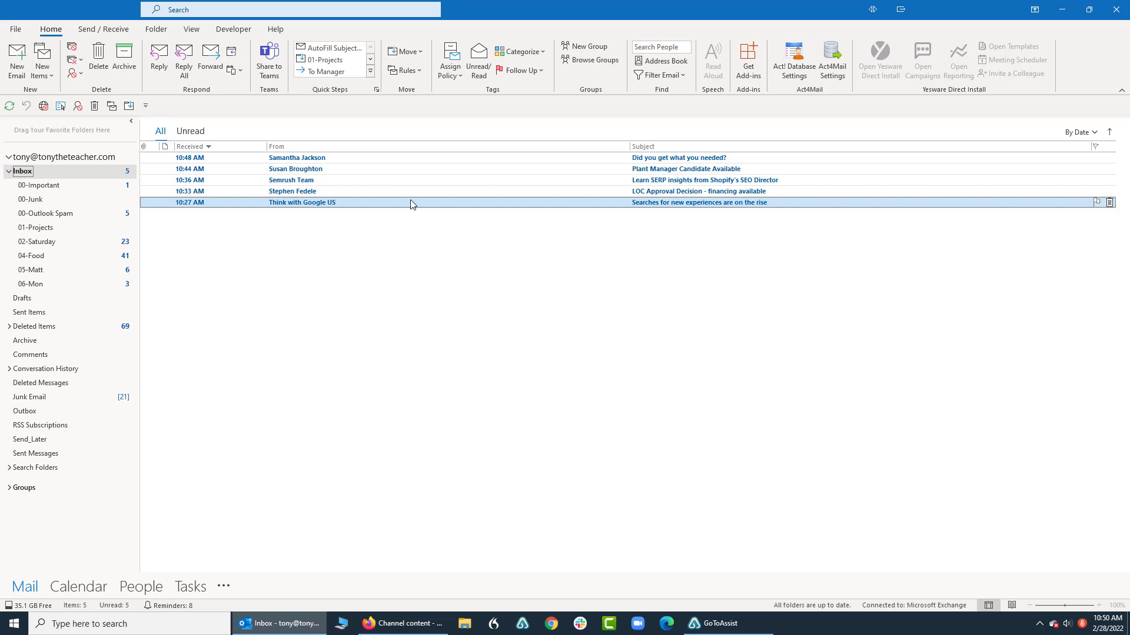
left_click(276, 192)
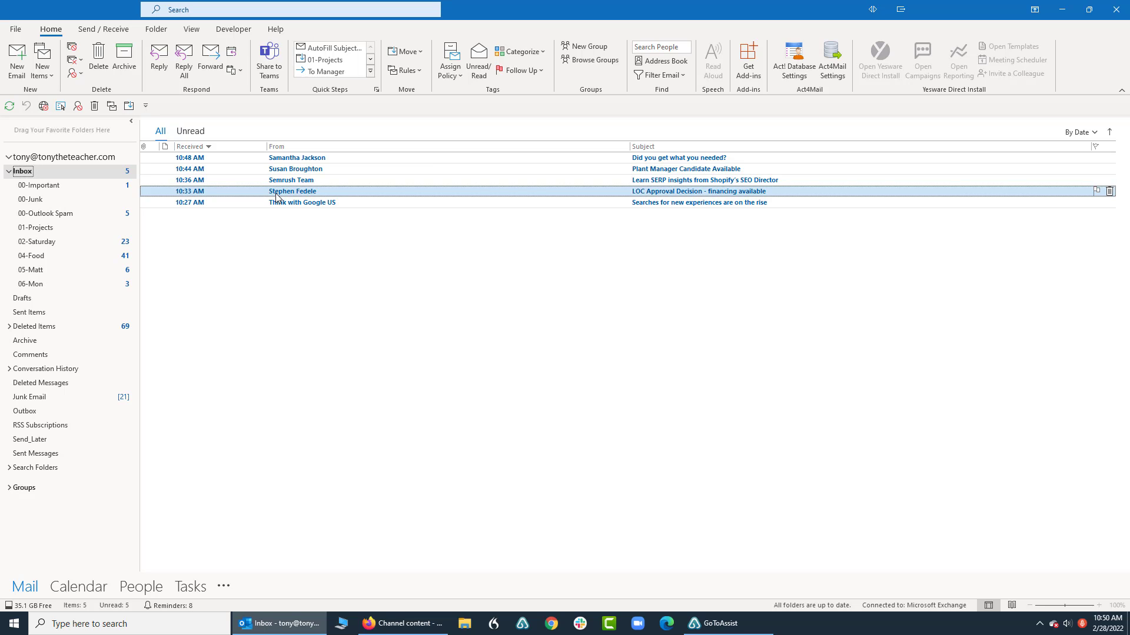
right_click(276, 197)
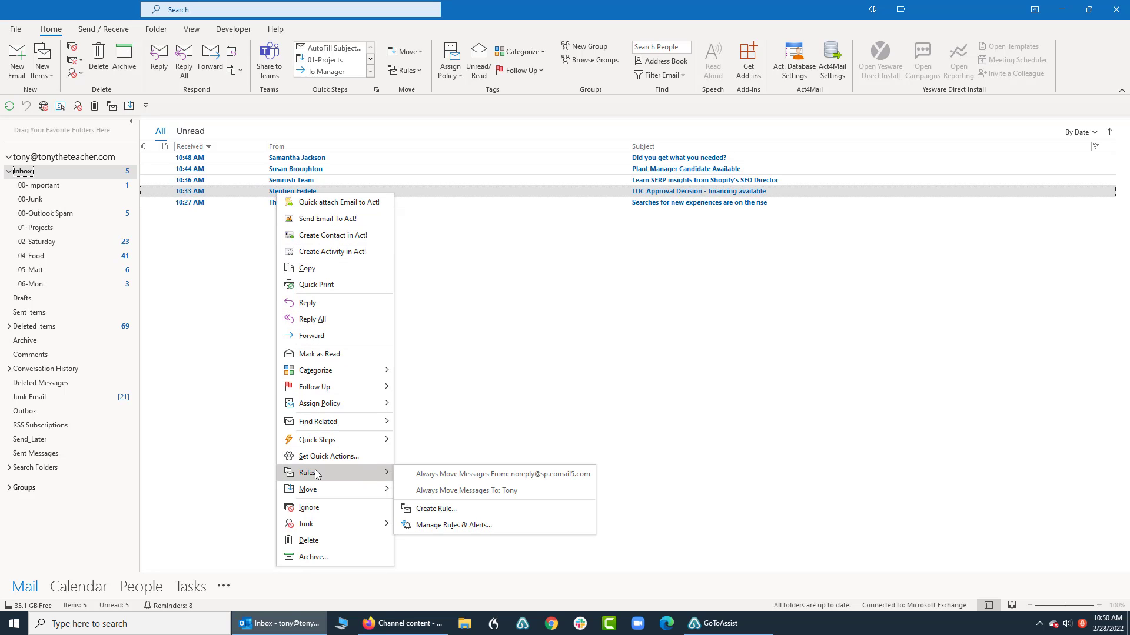
mouse_move(308, 474)
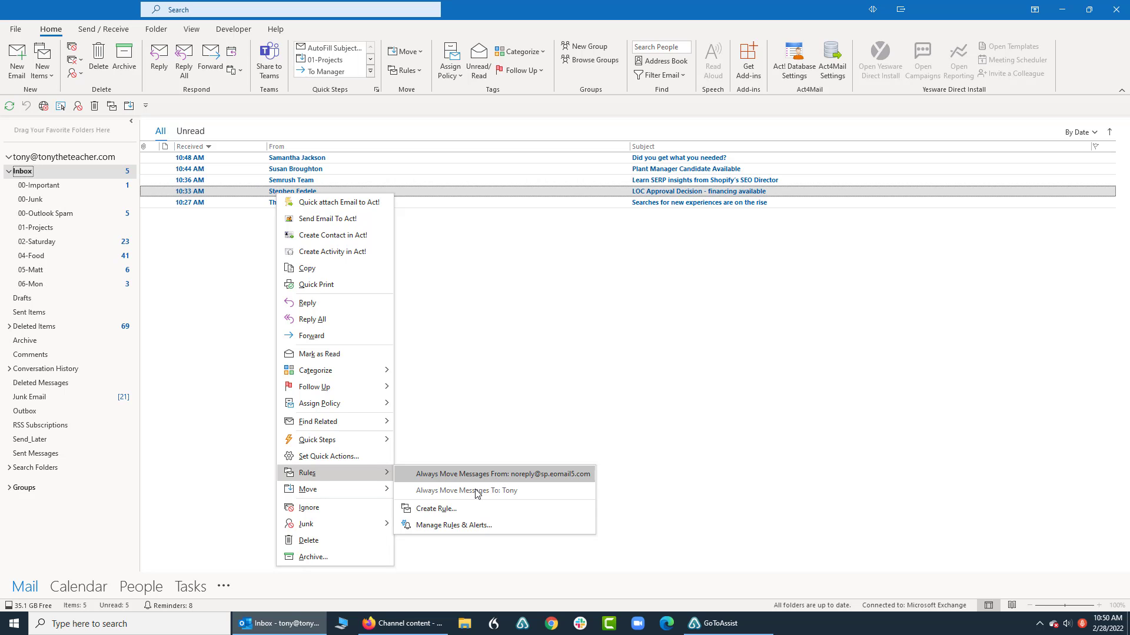
left_click(437, 509)
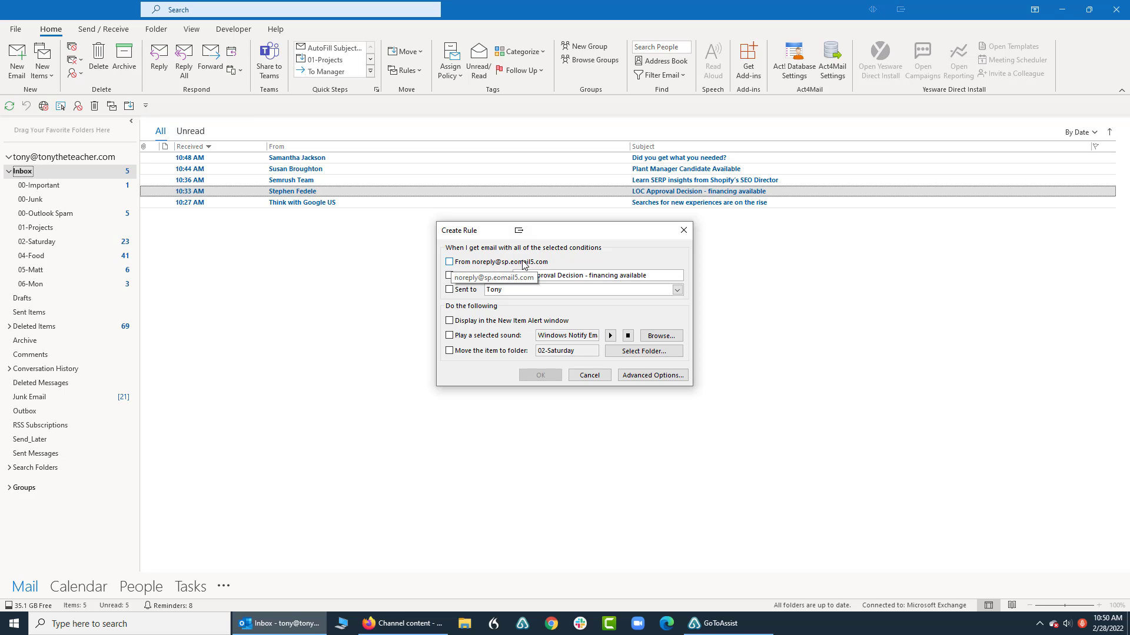
Add a subject-contains condition with the text 'Mortgage', fixing a typo.
left_click(449, 275)
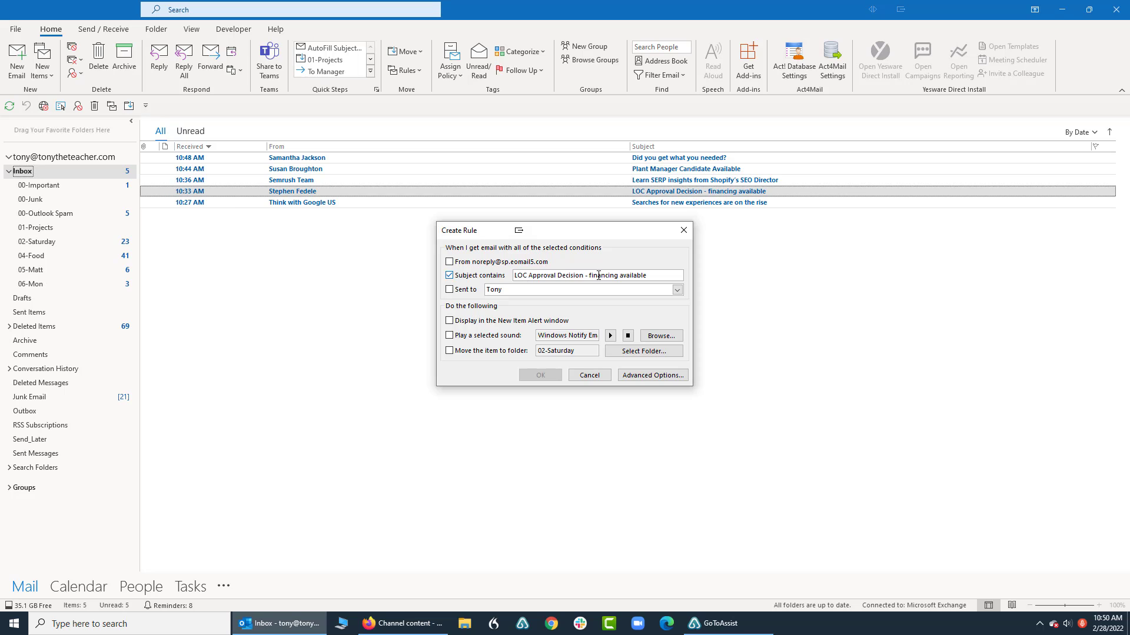
left_click_drag(656, 275, 468, 284)
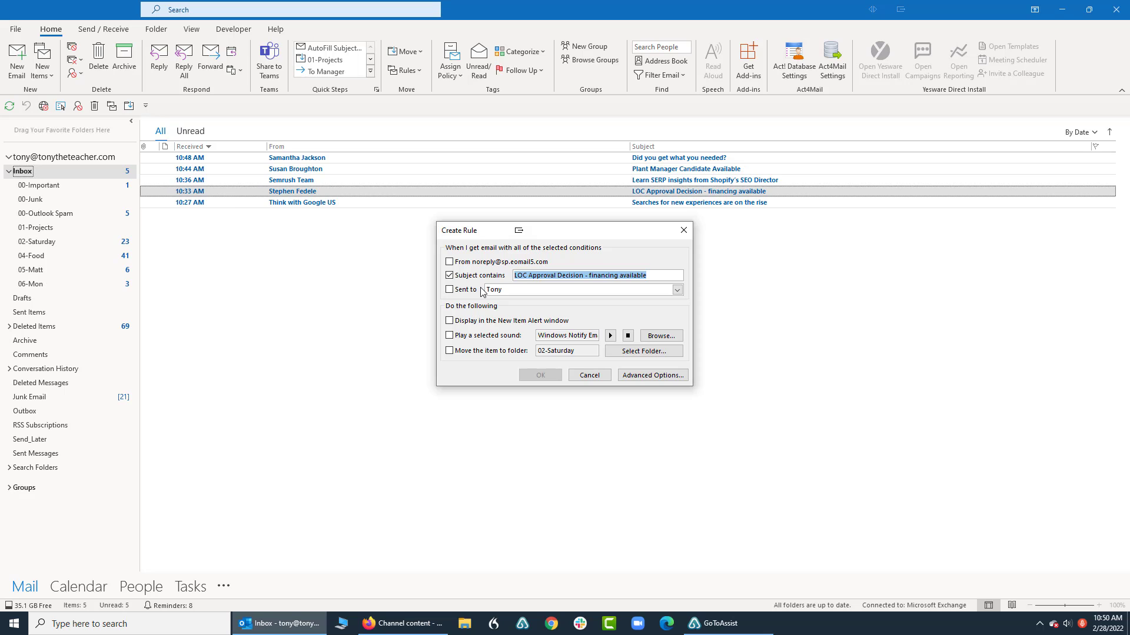
type("Mot")
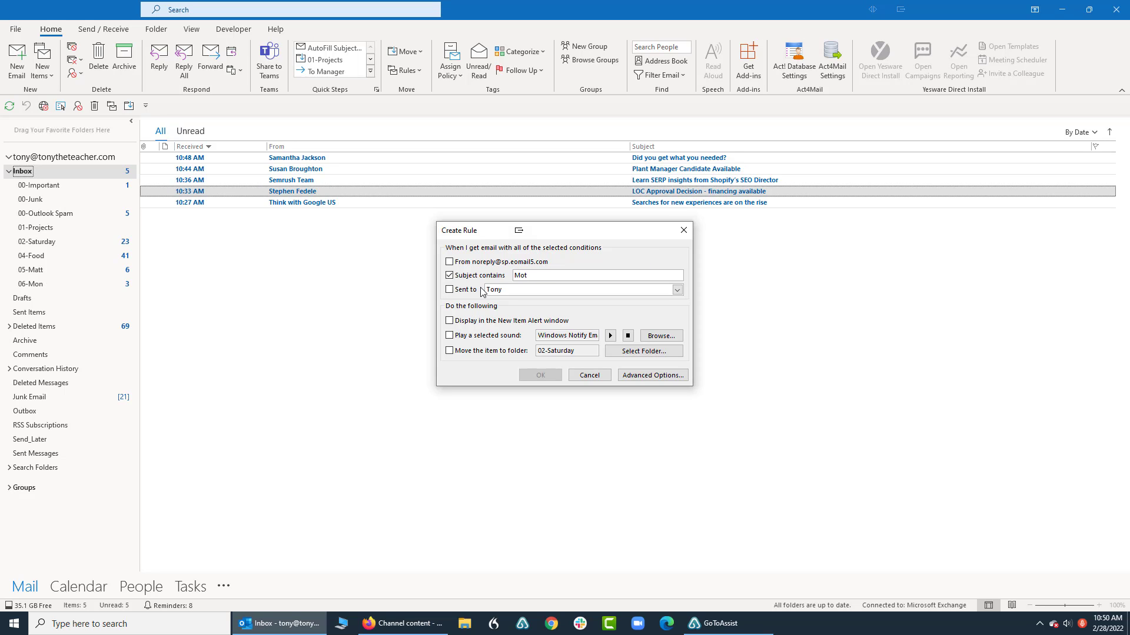
type("gage")
left_click(523, 277)
key("Delete")
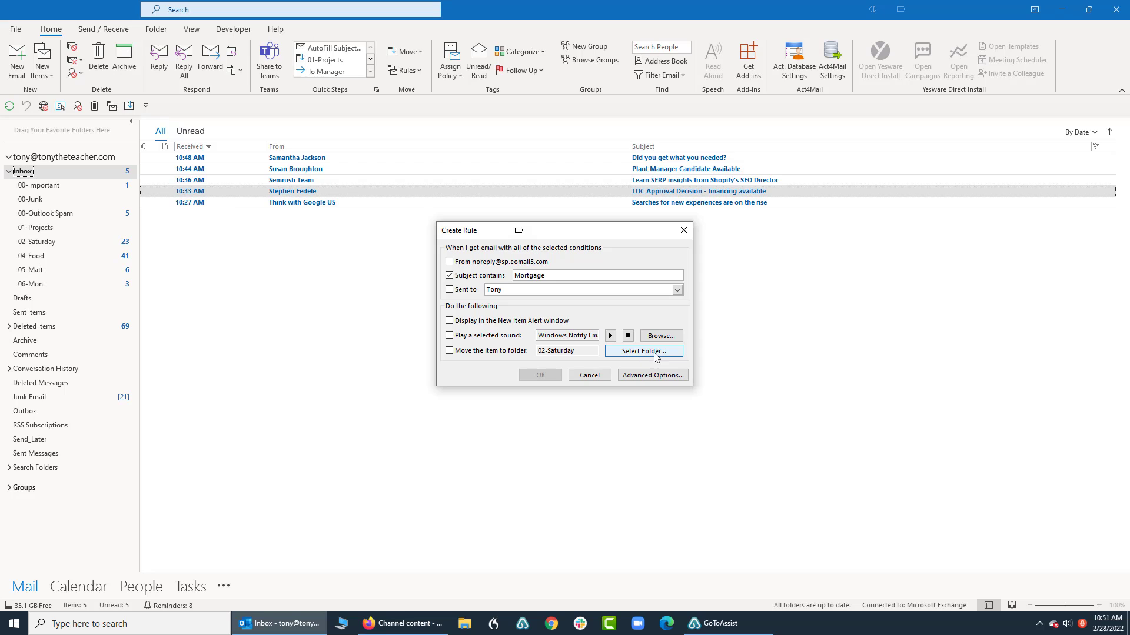
left_click(656, 354)
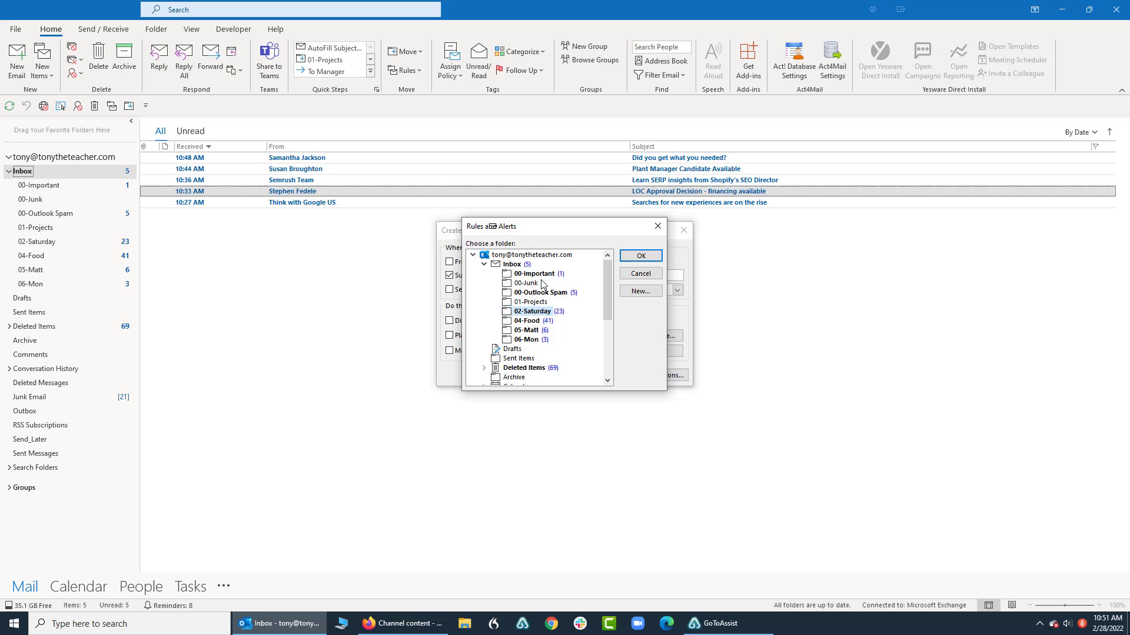
left_click(658, 230)
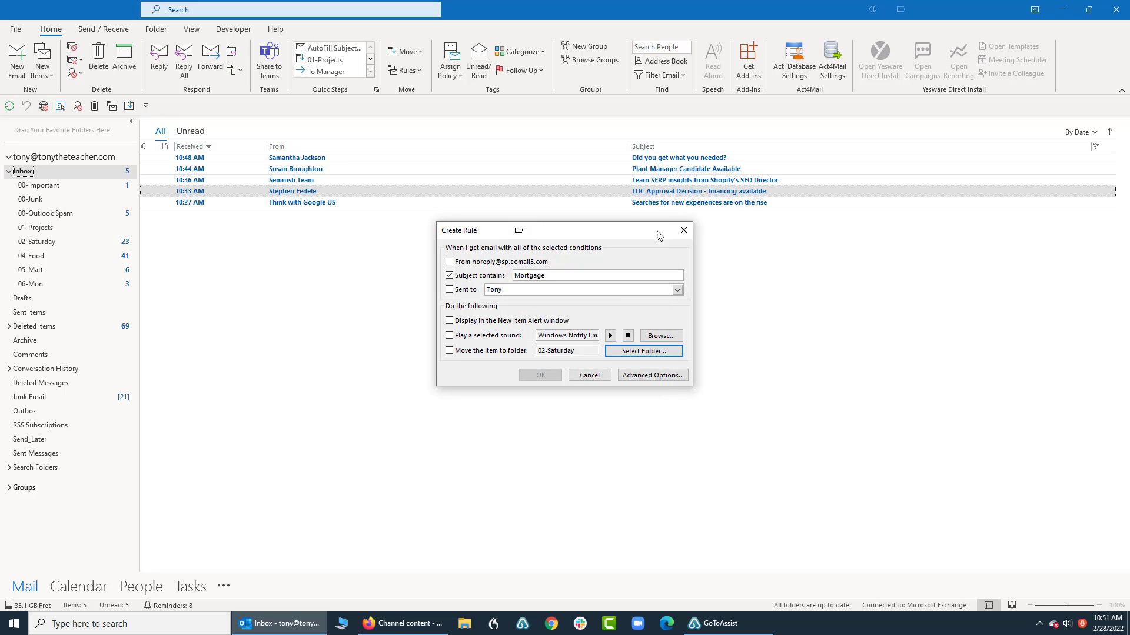
left_click(448, 350)
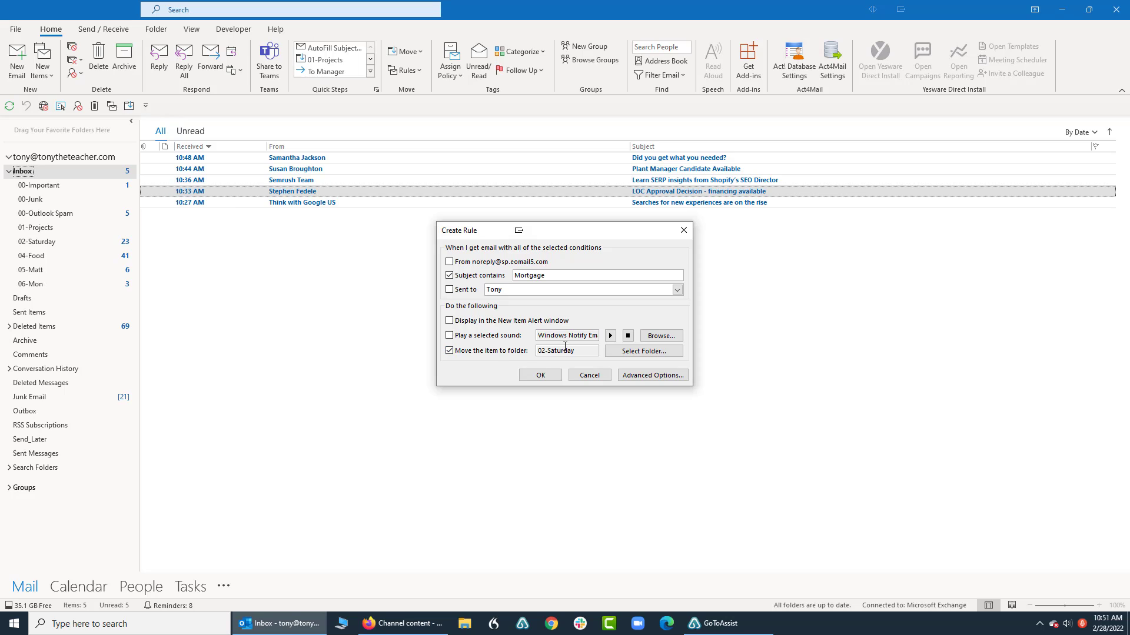
left_click(447, 353)
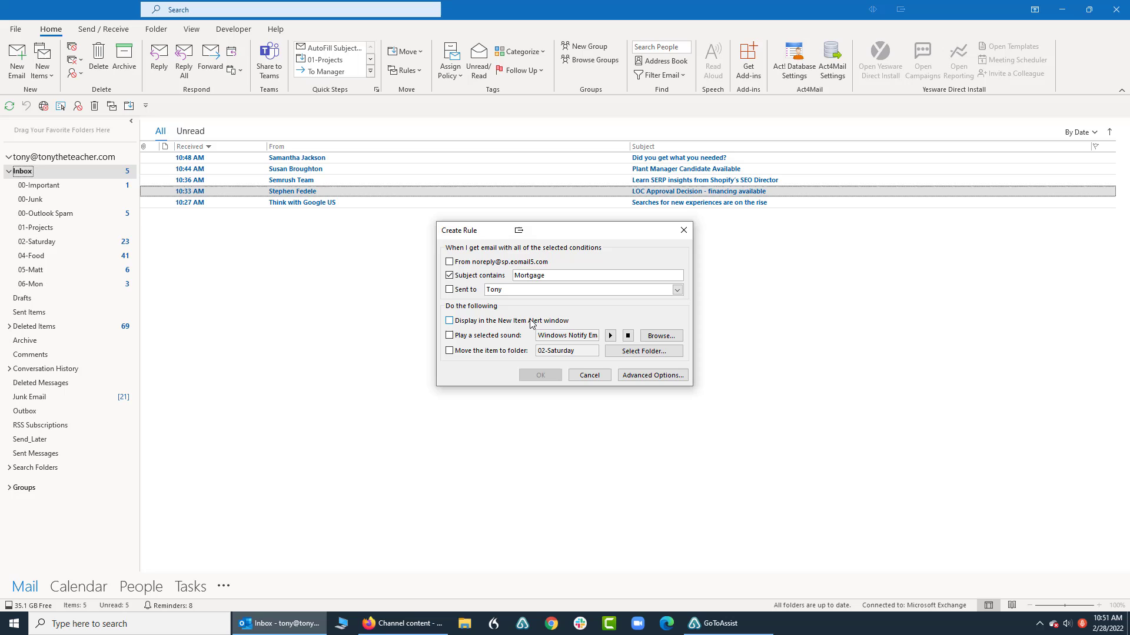